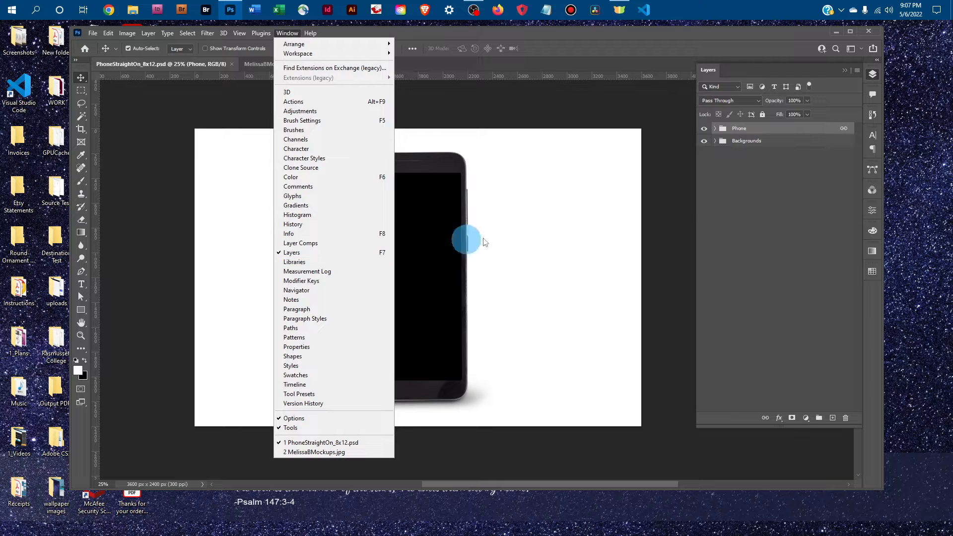
Expand the Phone groups and open the contents of the Design - Screen smart object for editing
left_click(740, 194)
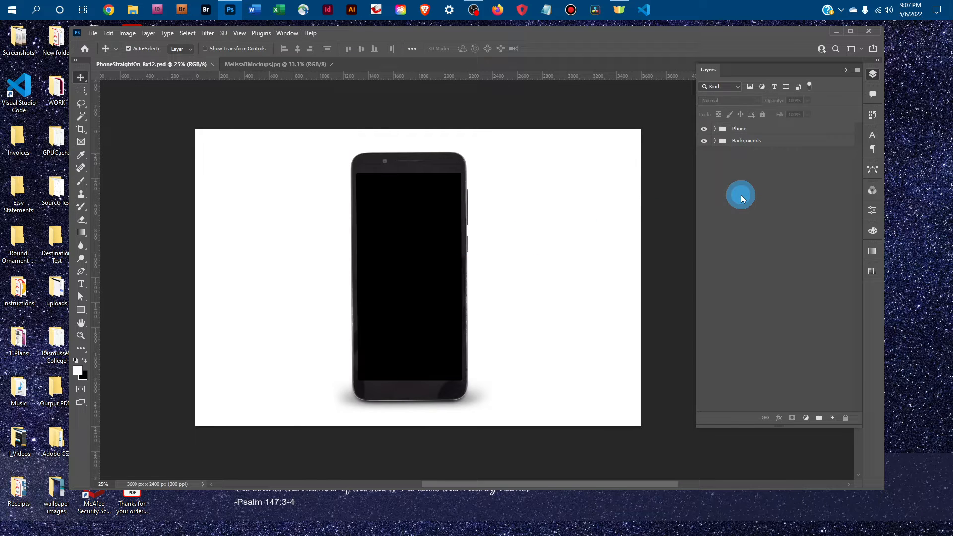
left_click(715, 129)
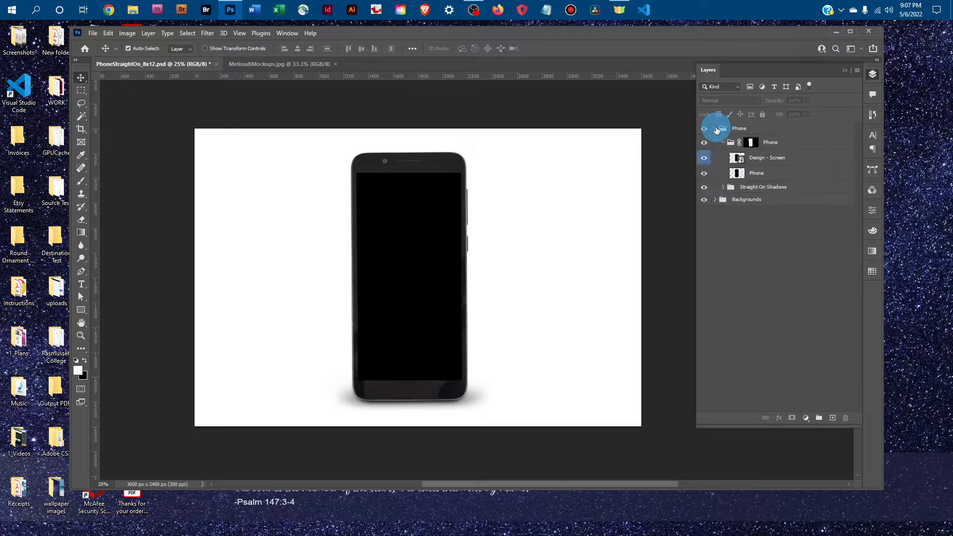
left_click(723, 142)
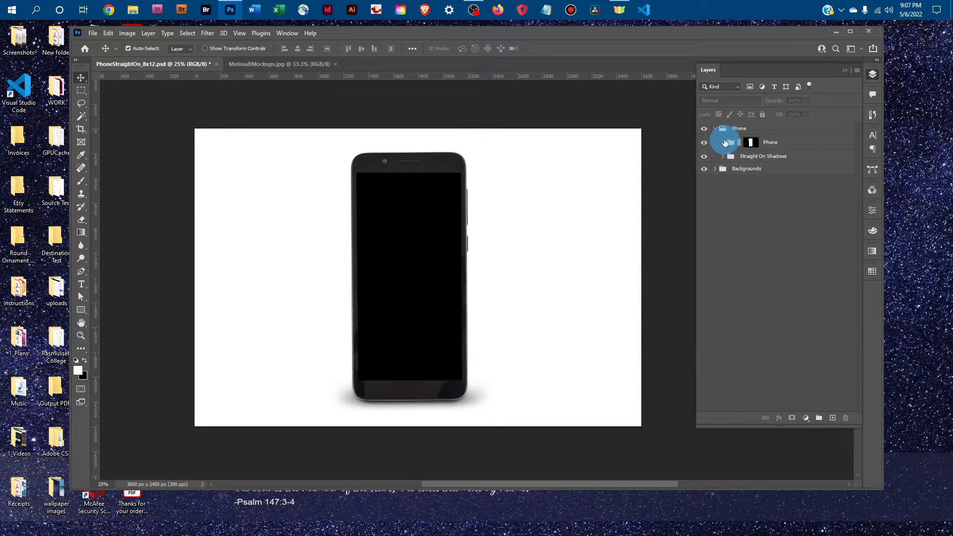
left_click(723, 142)
left_click(737, 157)
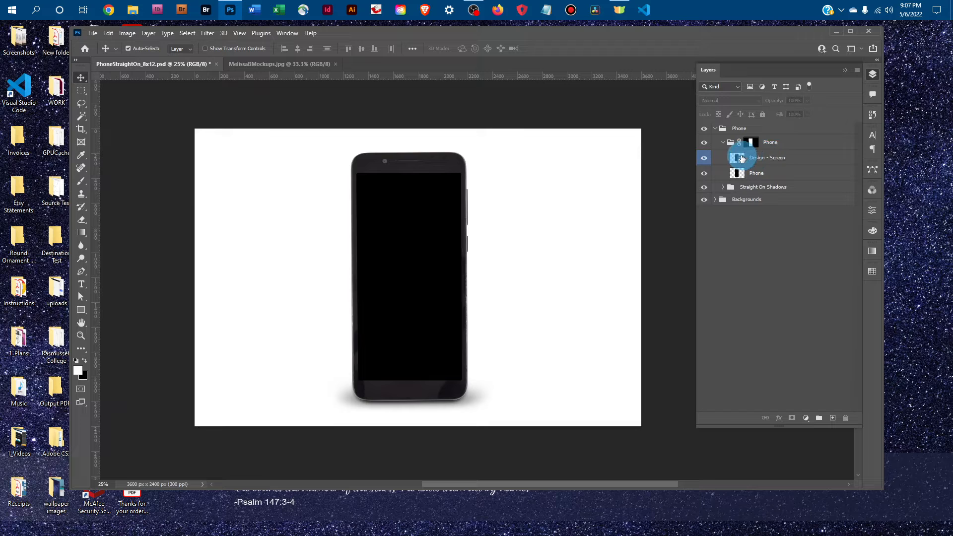
double_click(737, 158)
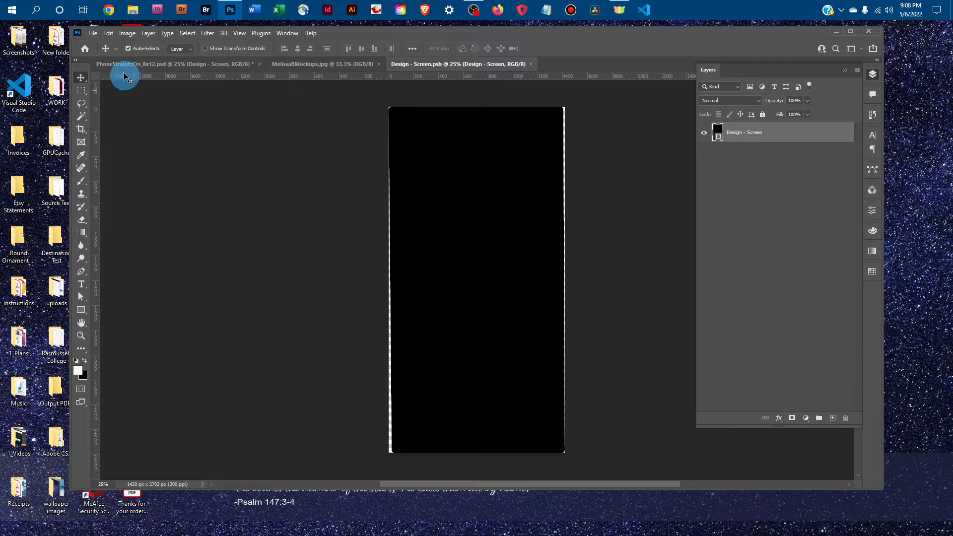
Open the PhoneScreenshotJPG file from the 1_Art folder as a separate document
left_click(96, 35)
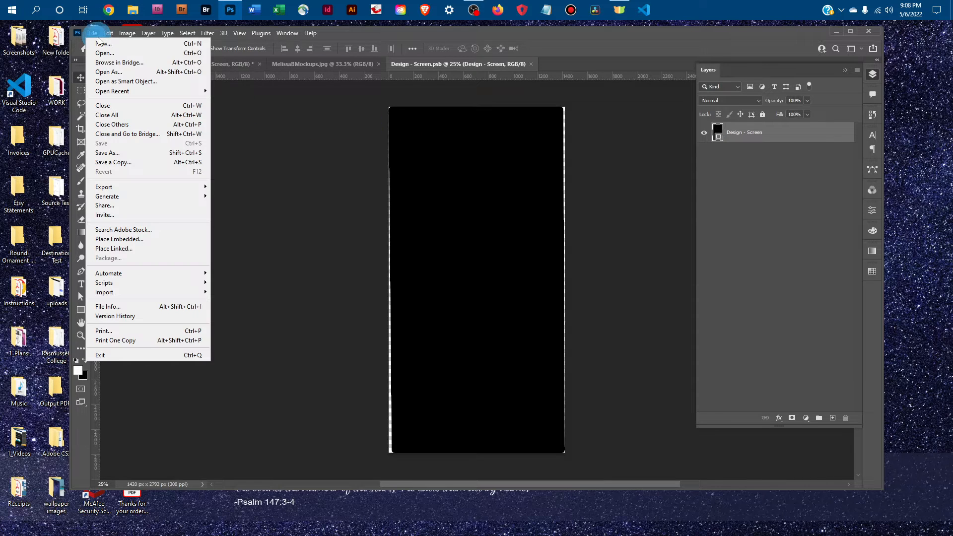
left_click(156, 53)
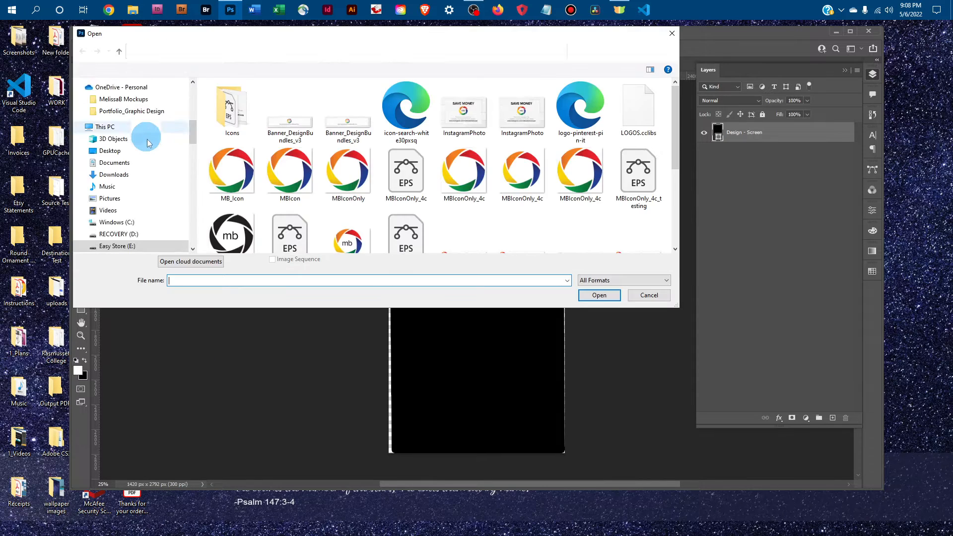
scroll(147, 141, "up", 7)
left_click(110, 151)
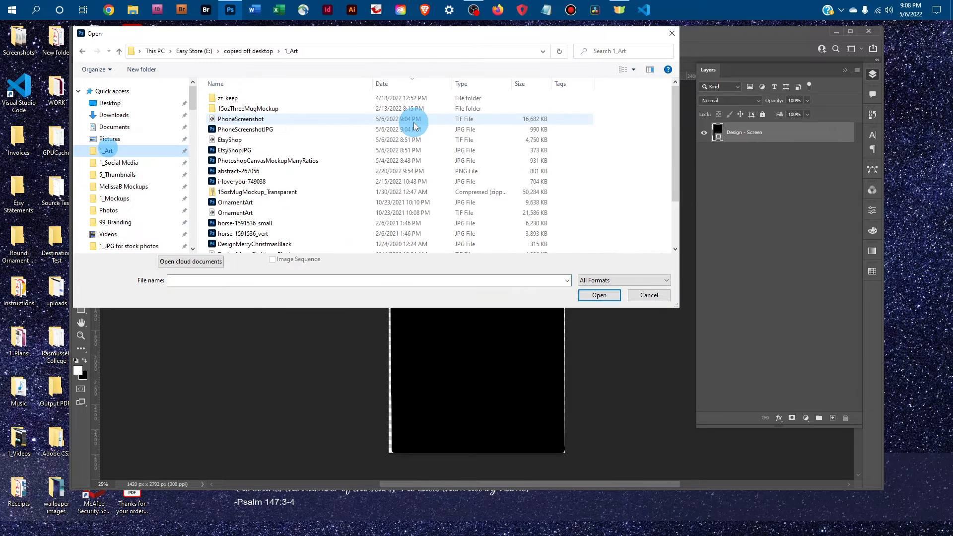
left_click(261, 130)
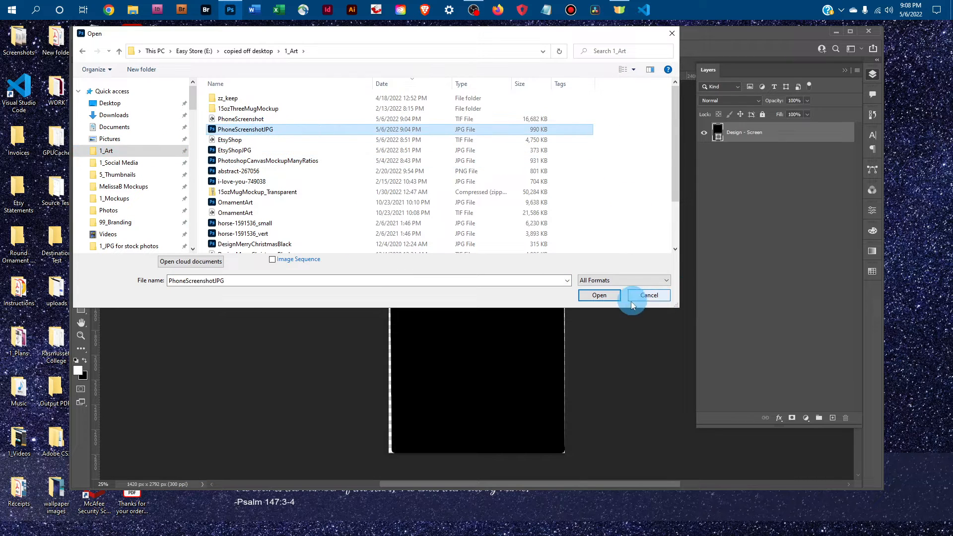
left_click(610, 295)
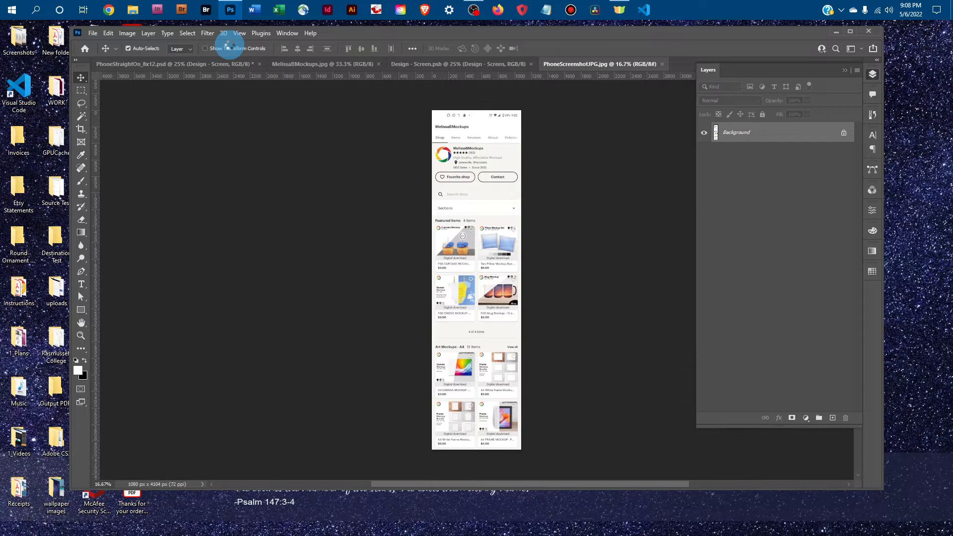
Copy the entire phone screenshot image and paste it into the Design - Screen.psb document
left_click(187, 33)
left_click(195, 43)
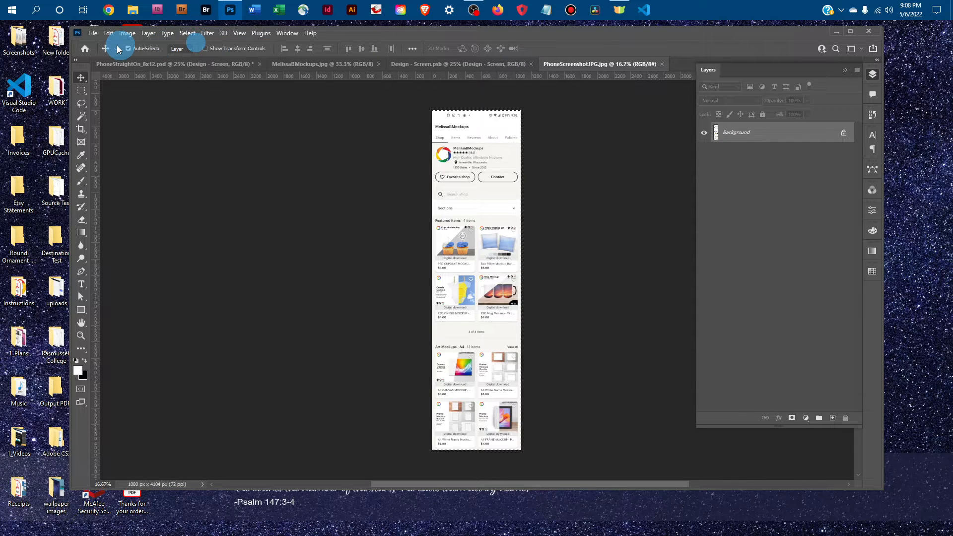
left_click(108, 33)
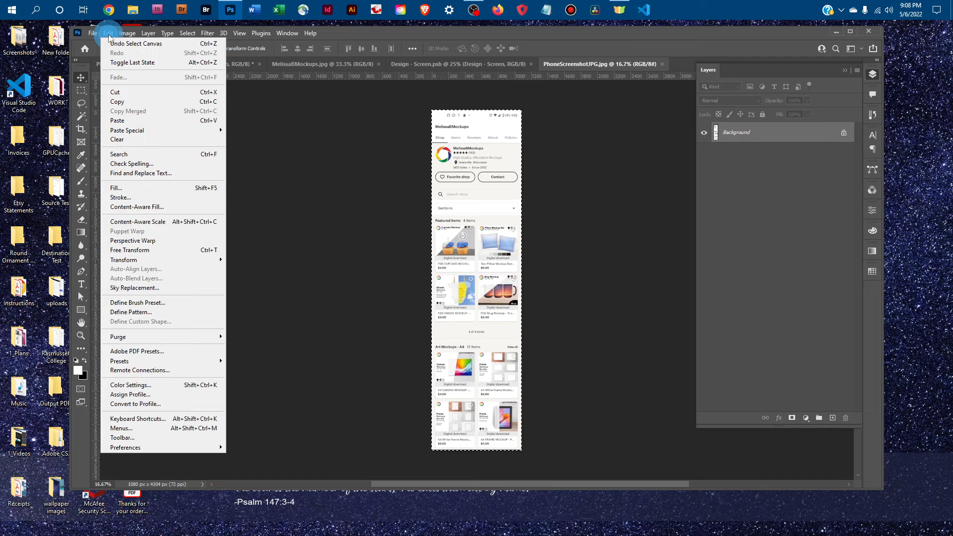
left_click(136, 102)
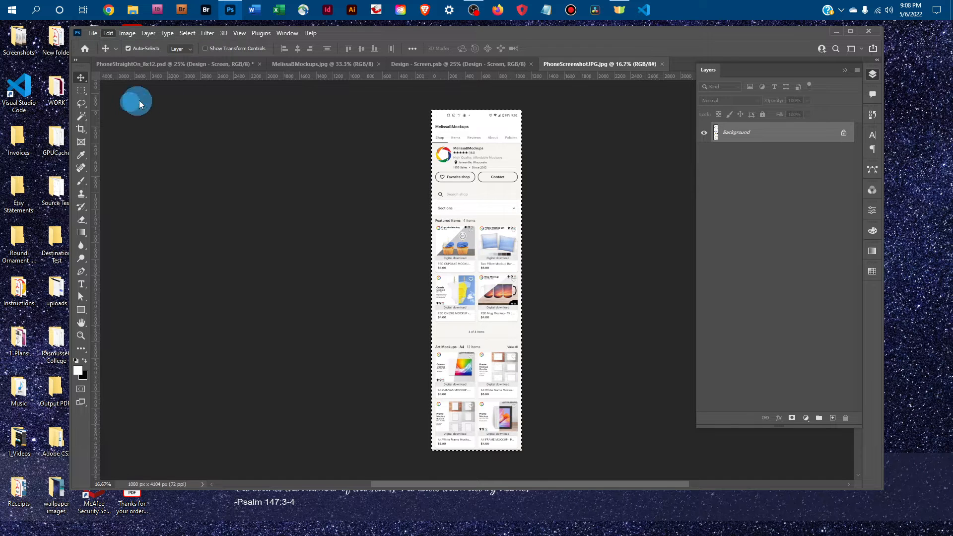
left_click(475, 65)
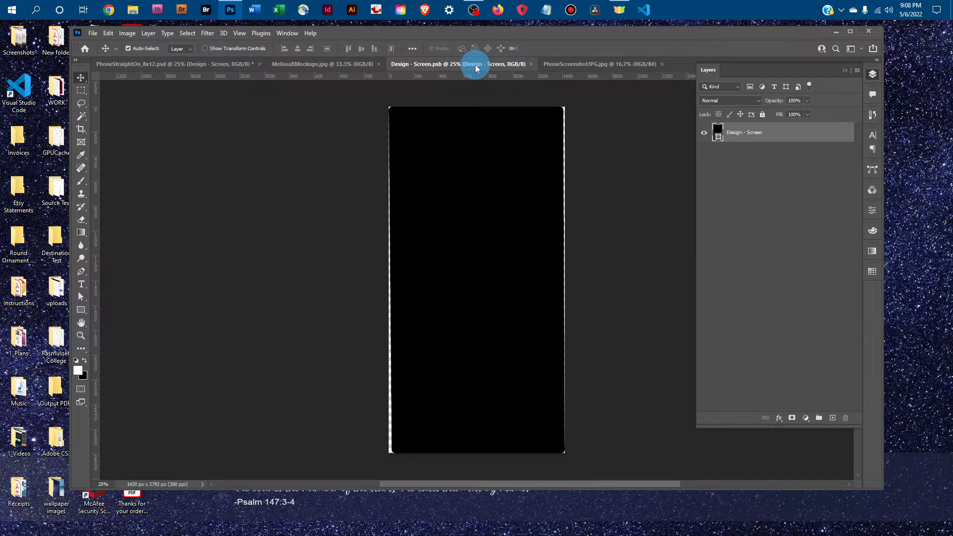
left_click(108, 33)
left_click(147, 120)
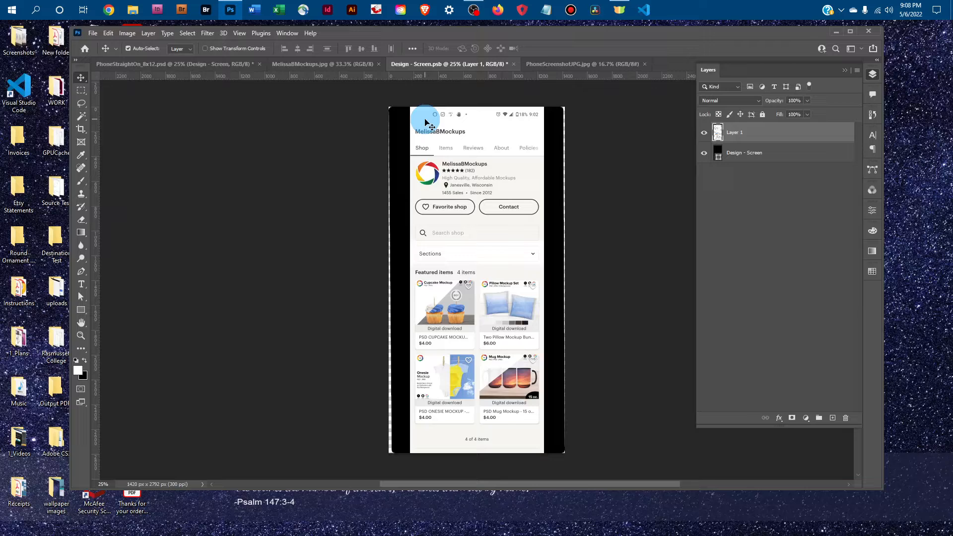
Scale the pasted screenshot layer proportionally with Free Transform to about 134.62%, covering the full width of the canvas
key("ctrl")
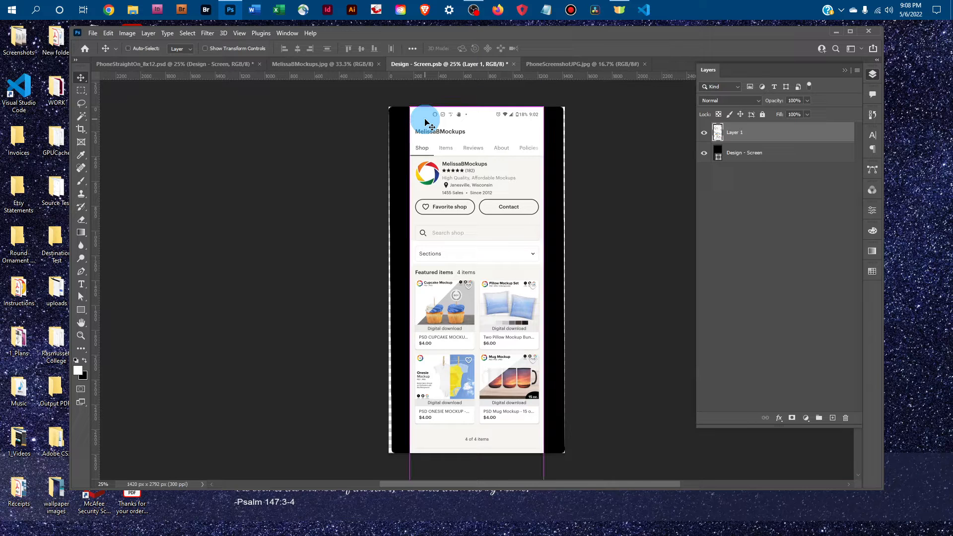
key("ctrl+minus")
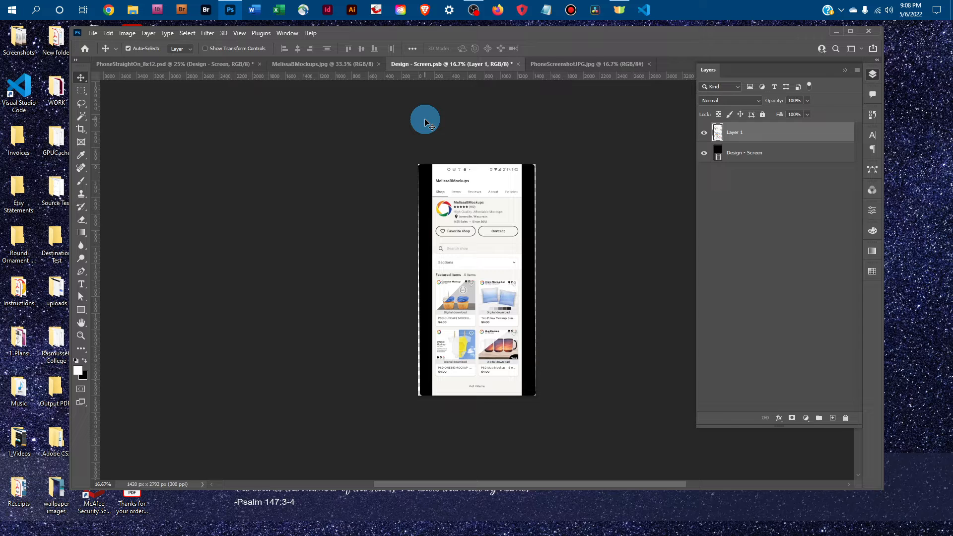
left_click(109, 34)
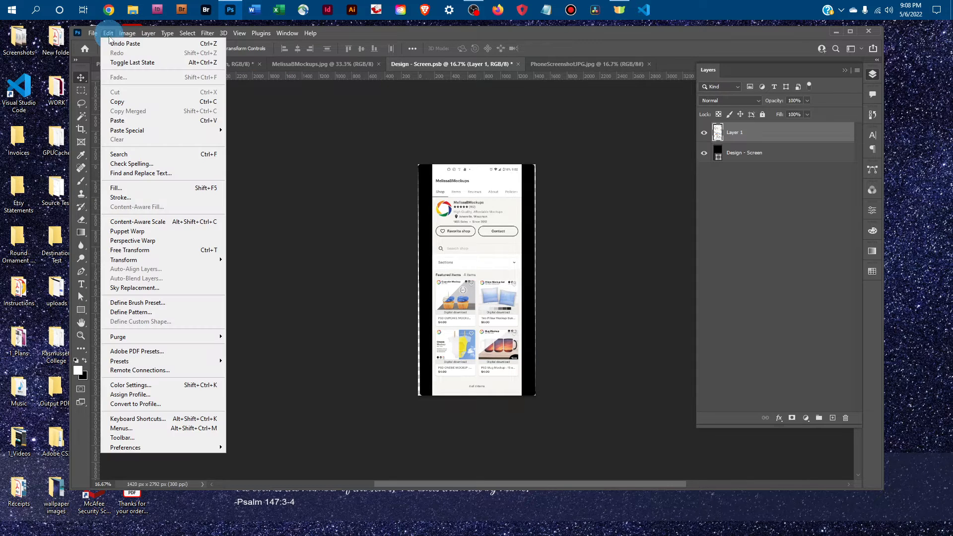
left_click(151, 250)
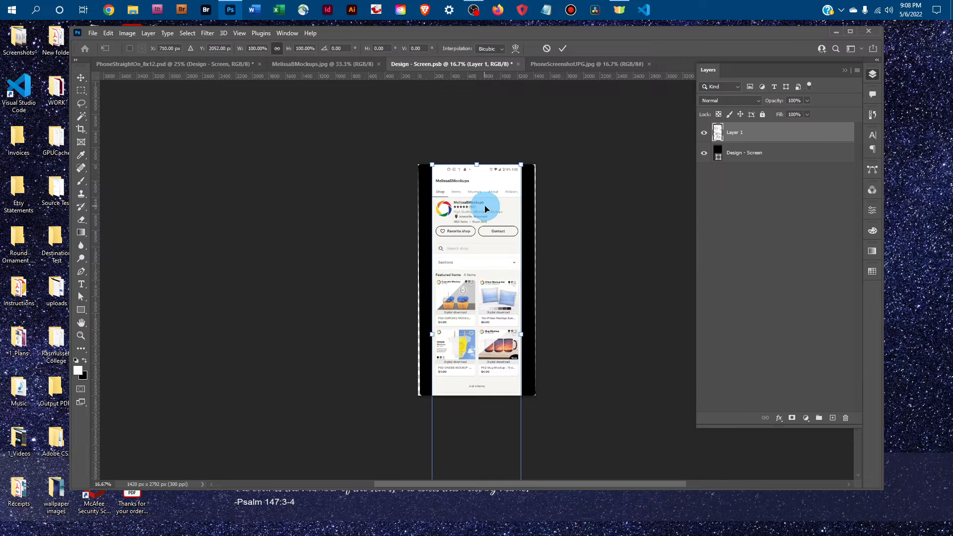
left_click_drag(432, 163, 393, 111)
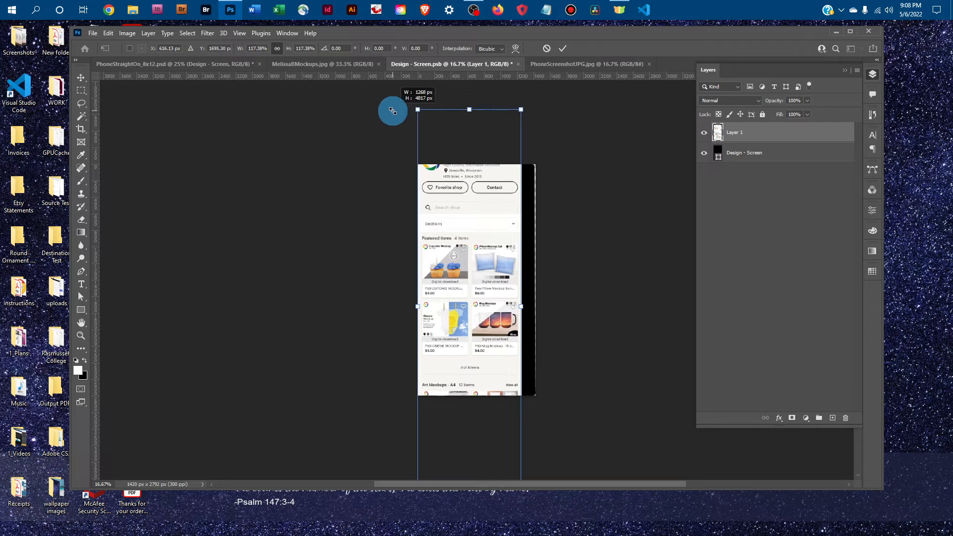
left_click_drag(522, 105, 588, 81)
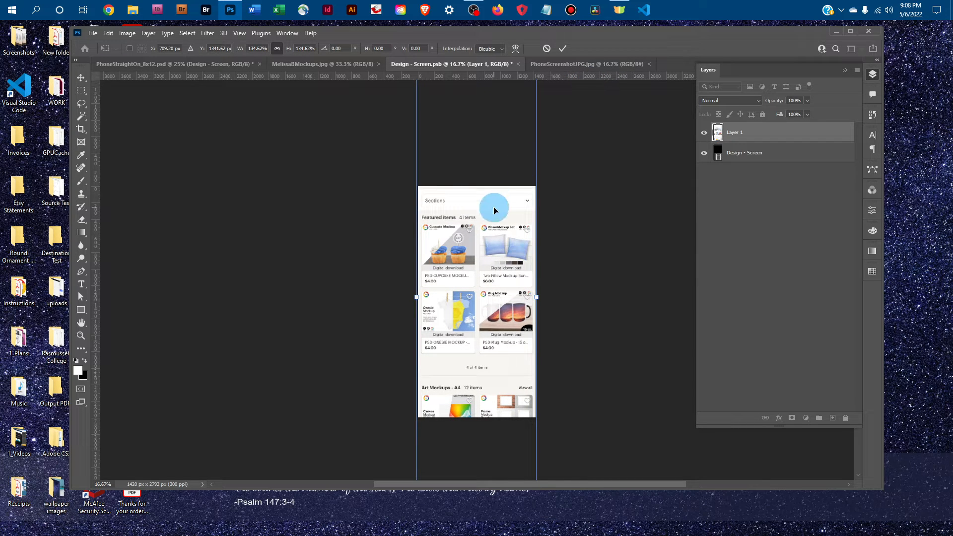
Move the screenshot down to align its top with the canvas top, nudge it left to cover both sides, and apply the transform
left_click_drag(493, 215, 496, 327)
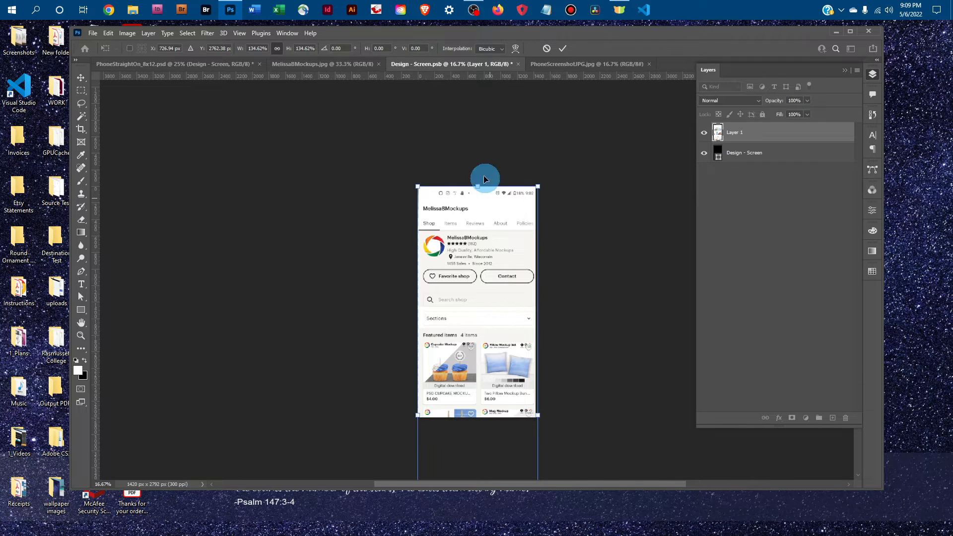
left_click(108, 35)
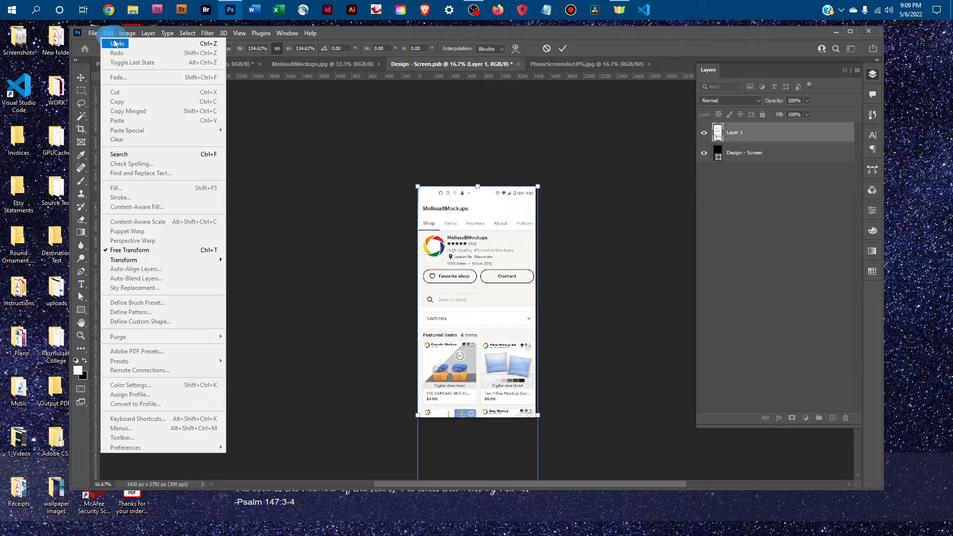
left_click(442, 34)
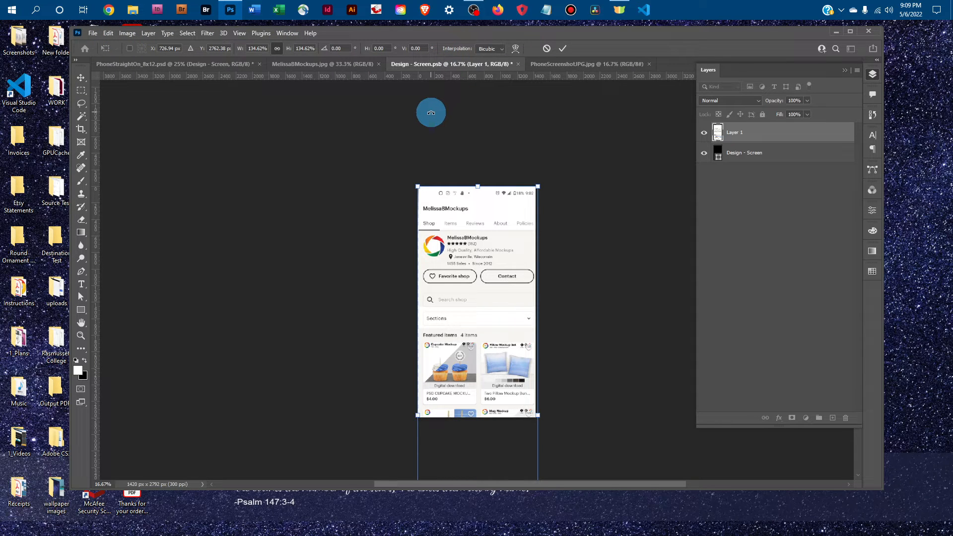
key("Left")
key("Left")
key("Left")
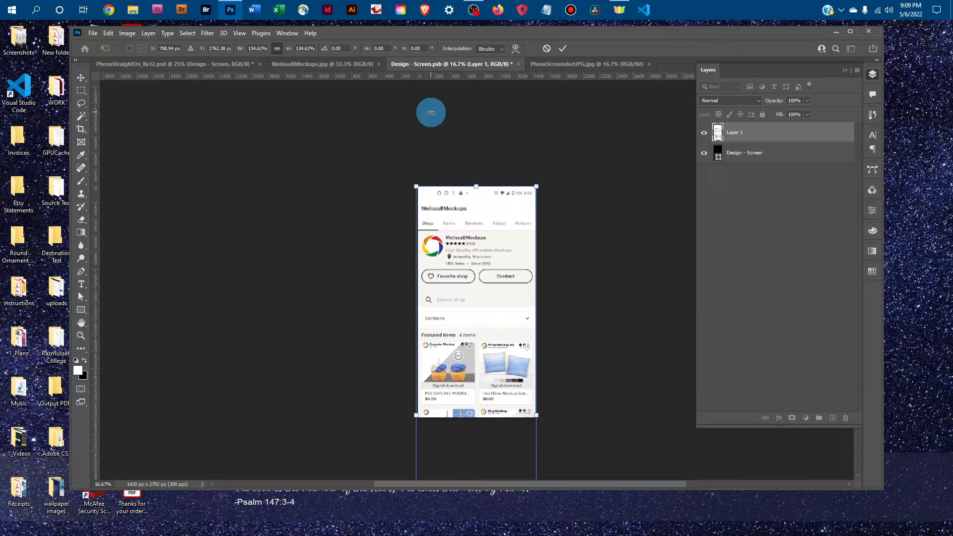
key("Return")
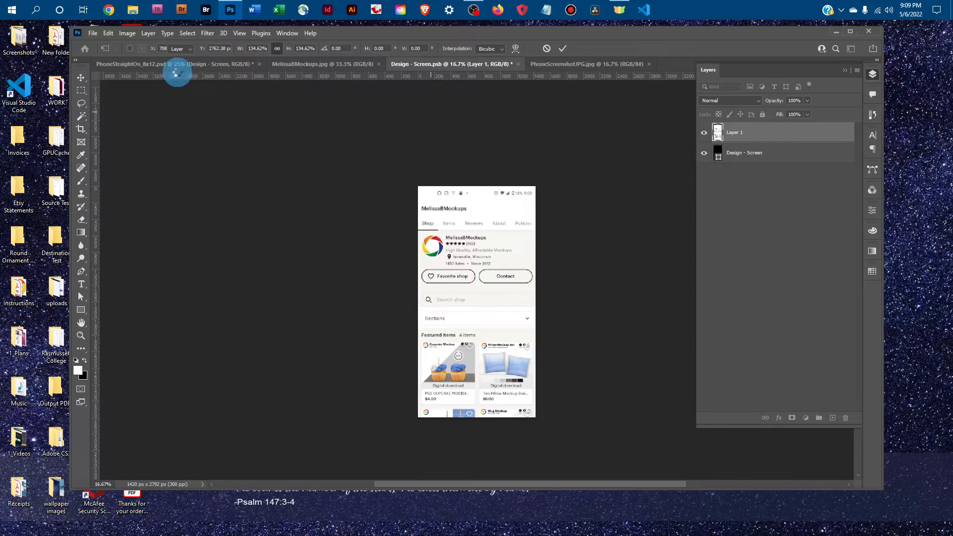
Save the Design - Screen smart object, and close both it and the phone screenshot document
left_click(95, 35)
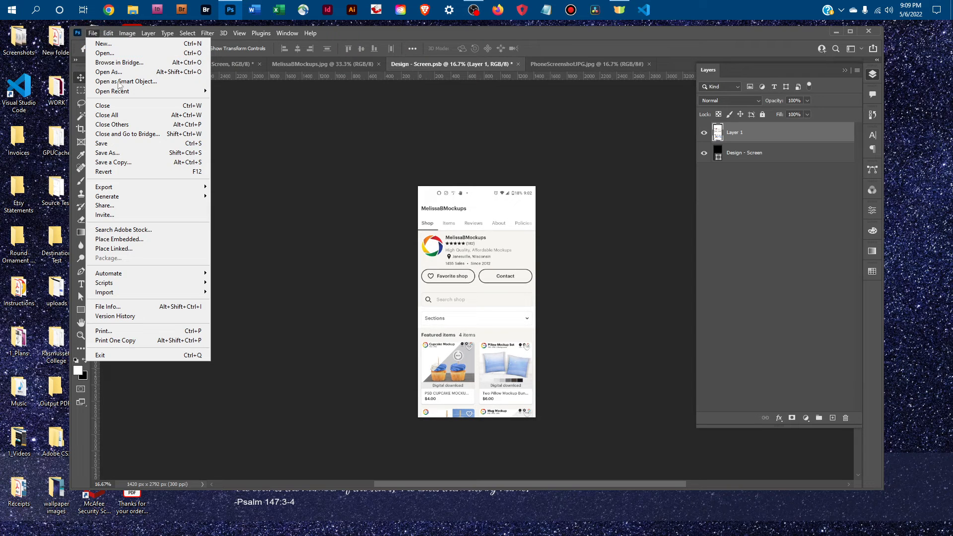
left_click(132, 146)
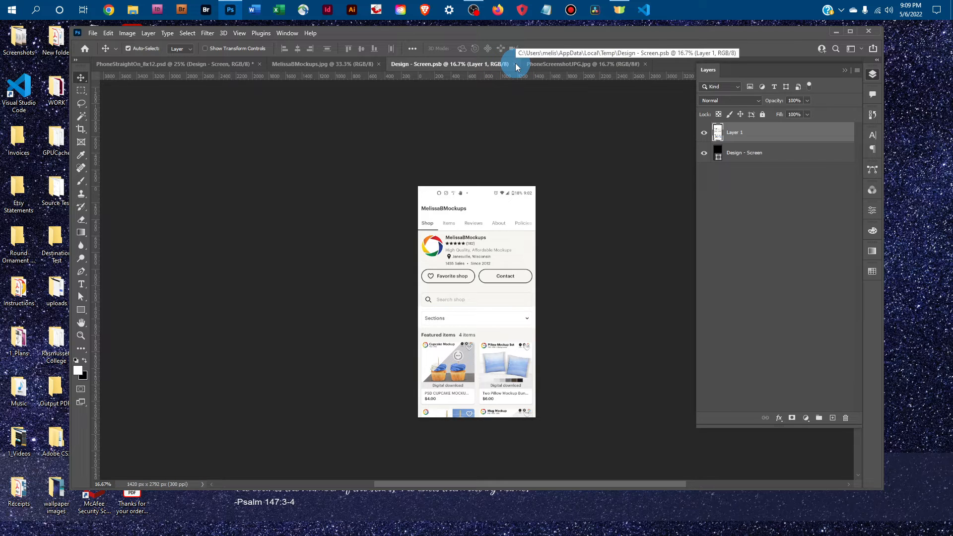
left_click(515, 63)
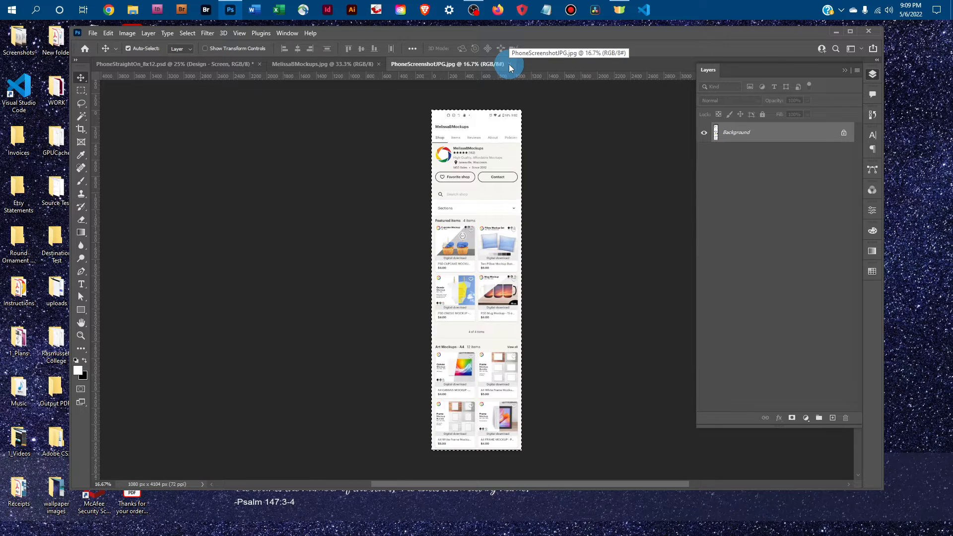
left_click(509, 64)
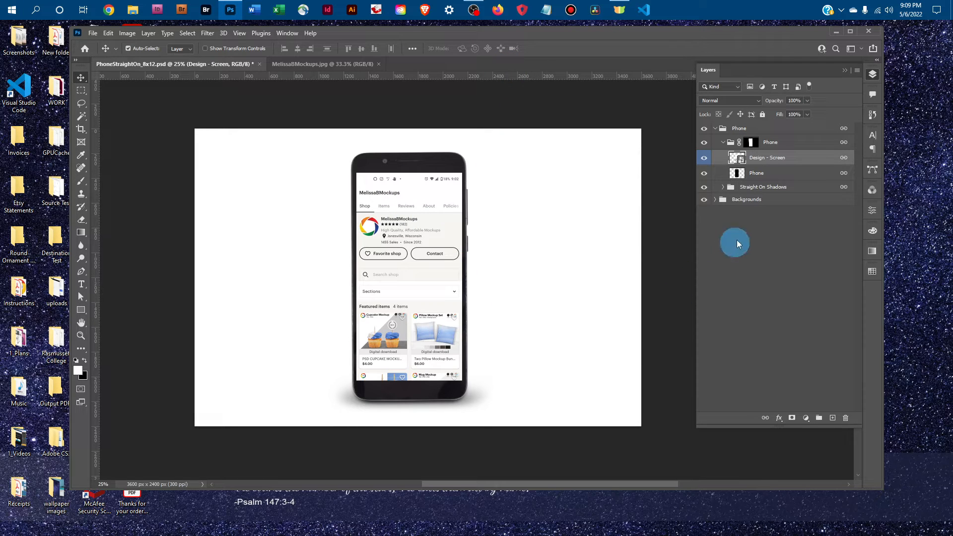
Set the opacity of the Cast Shadow layer in the Straight On Shadows group to 39%, and collapse the group
left_click(727, 143)
left_click(722, 142)
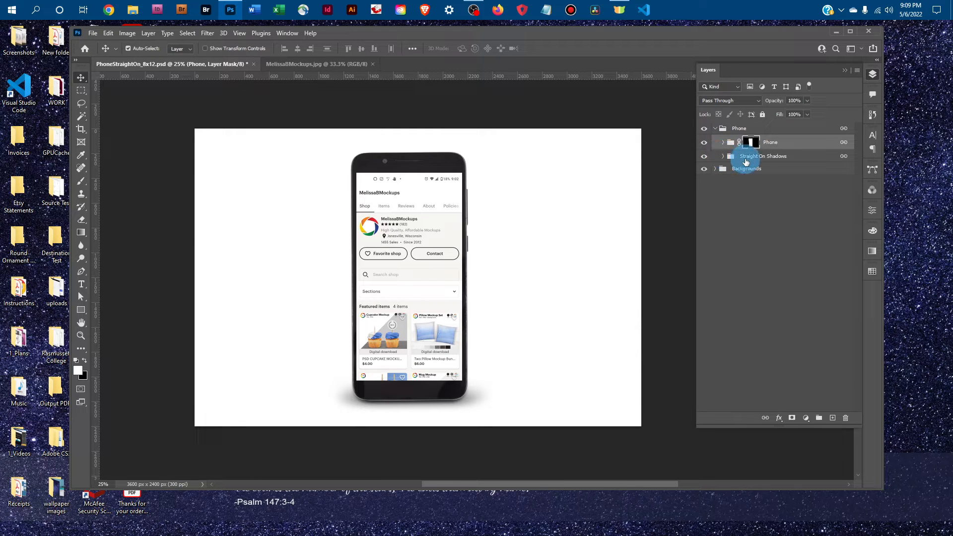
left_click(723, 156)
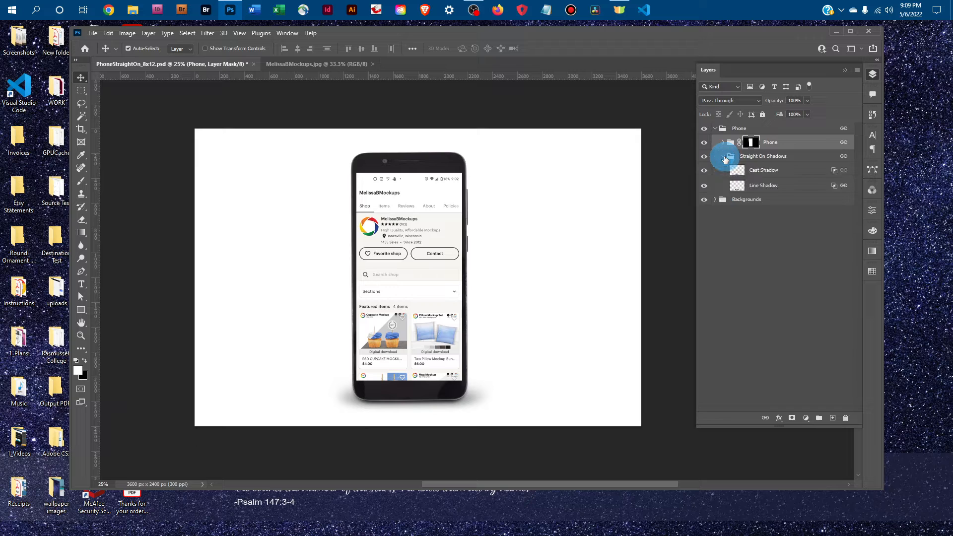
left_click(768, 171)
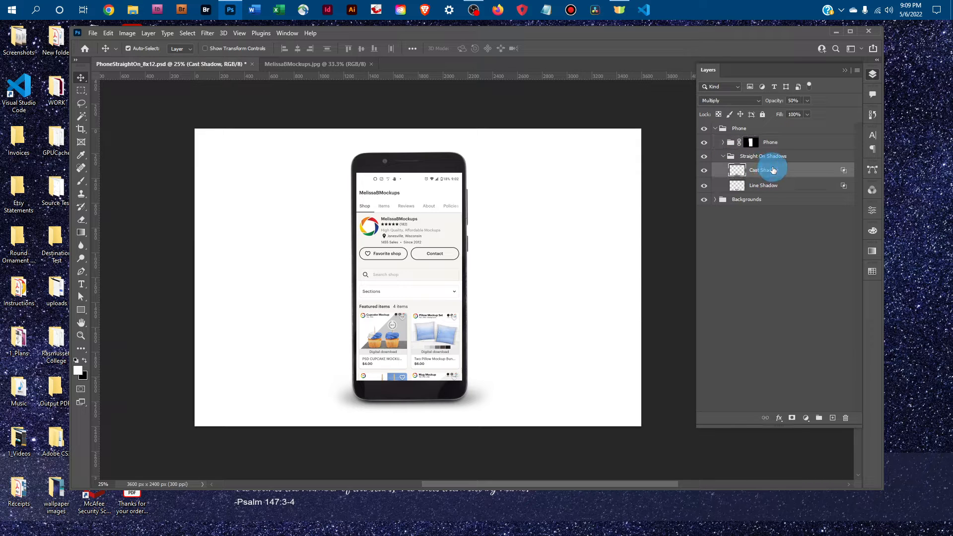
left_click(806, 100)
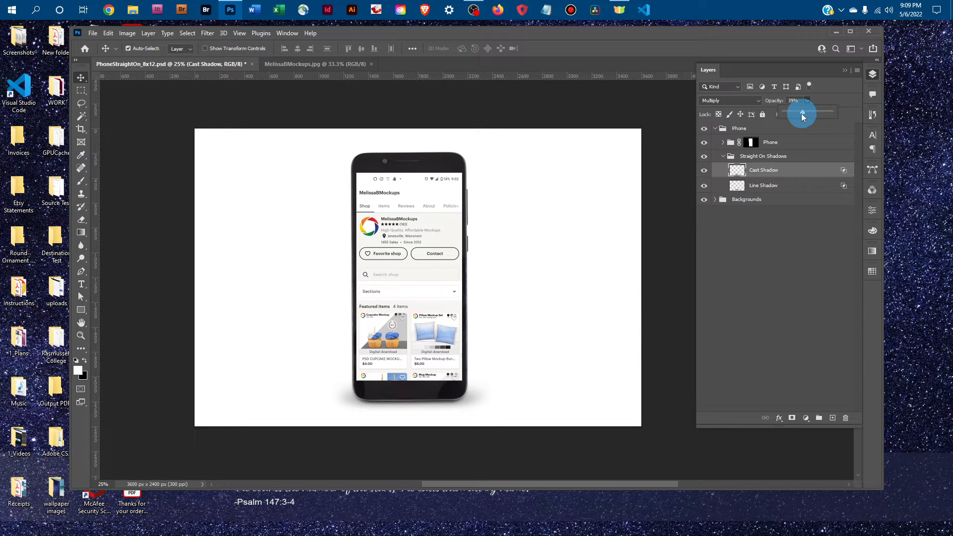
left_click(723, 156)
left_click(722, 130)
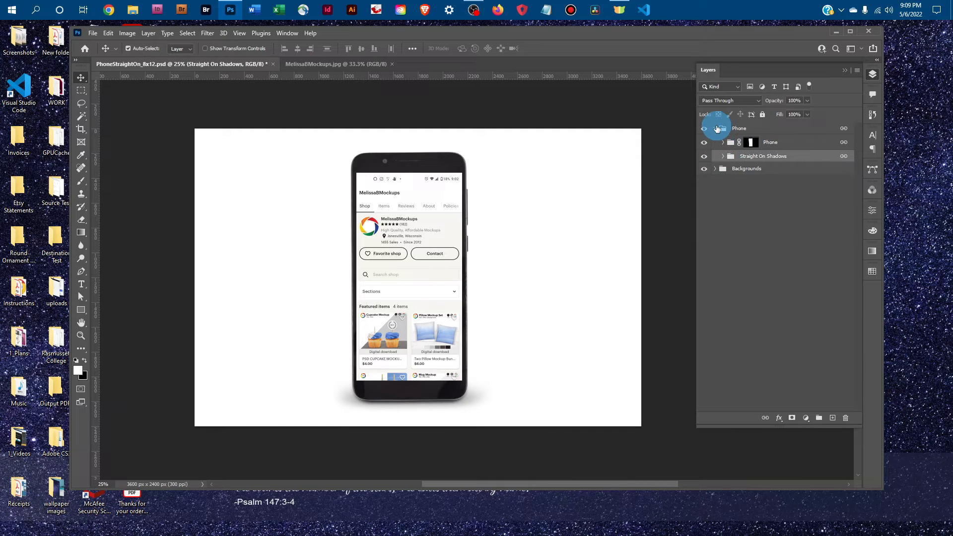
Collapse the Phone group, preview the mockup without the White Background layer in the Backgrounds group, show the layer again, and collapse that group
left_click(715, 128)
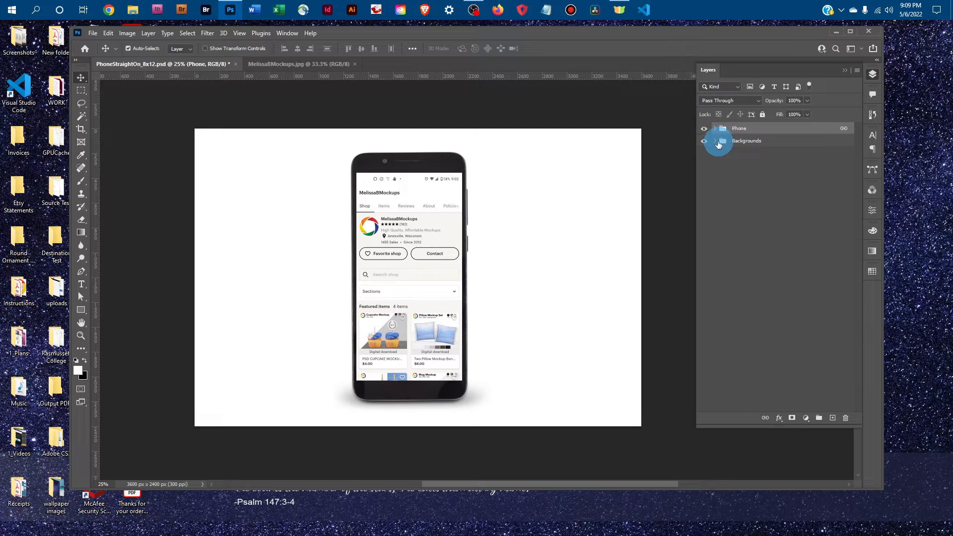
left_click(715, 142)
left_click(704, 155)
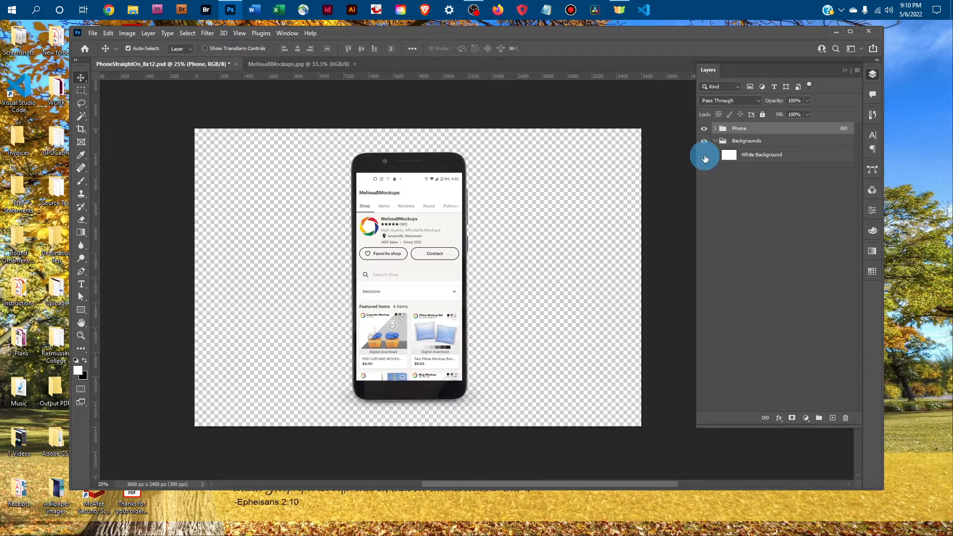
left_click(704, 155)
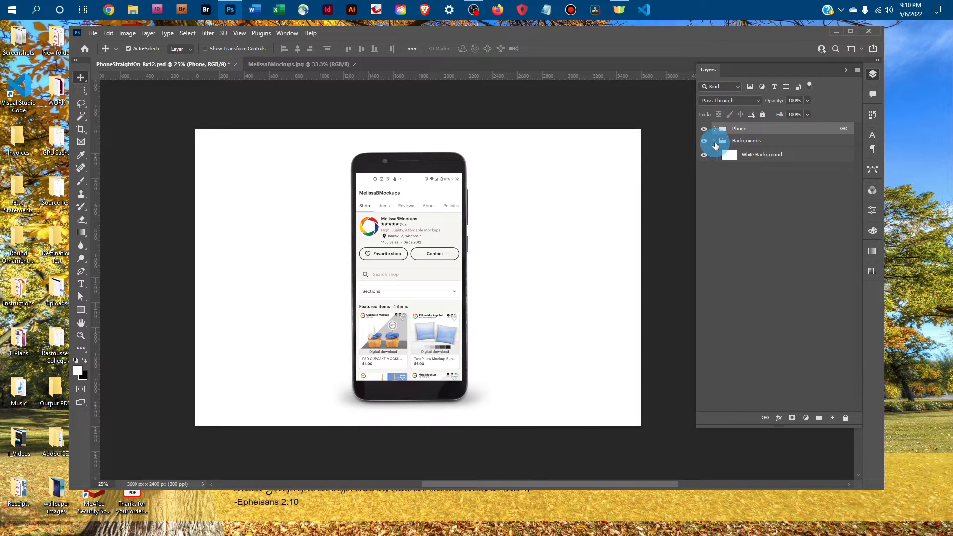
left_click(715, 142)
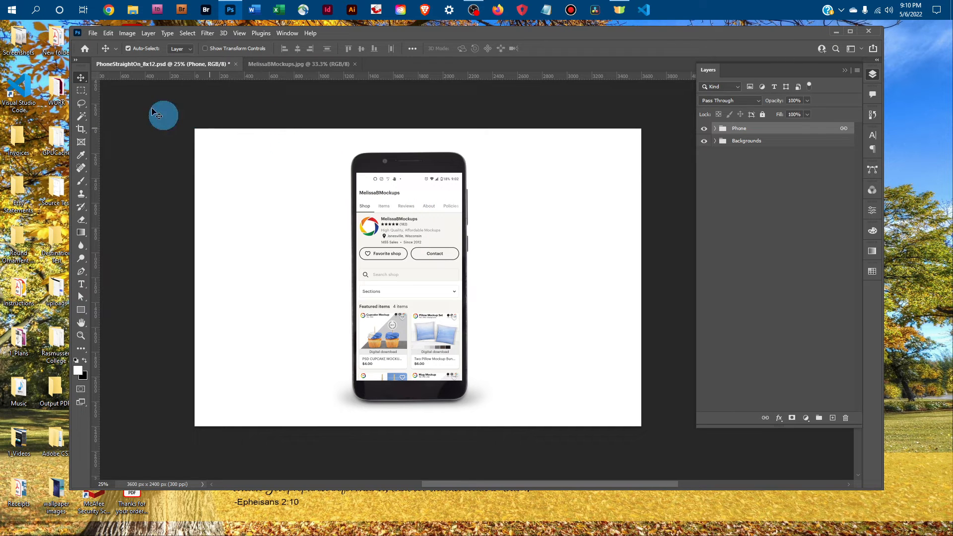
Look over the available saving and exporting commands without running any, and bring the MelissaBMockups.jpg document into view
left_click(95, 35)
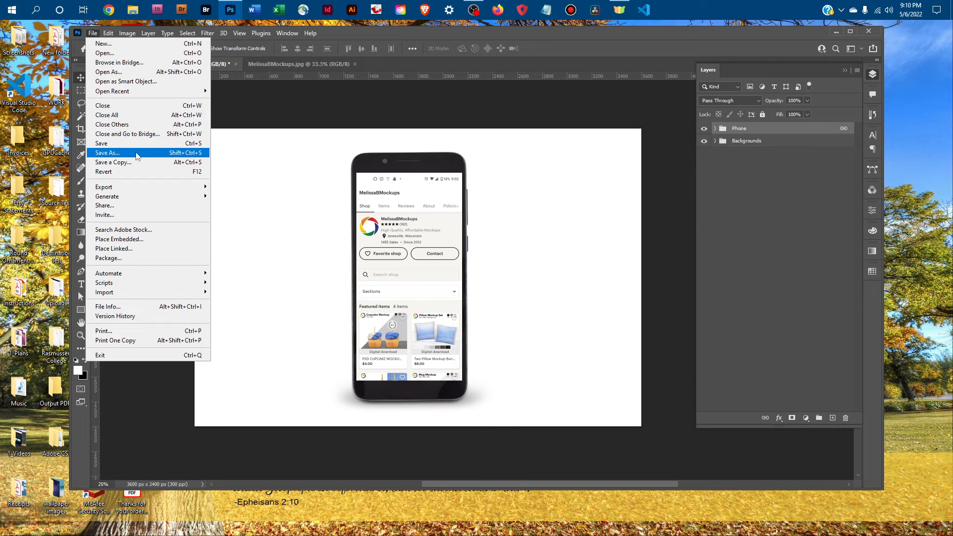
left_click(268, 108)
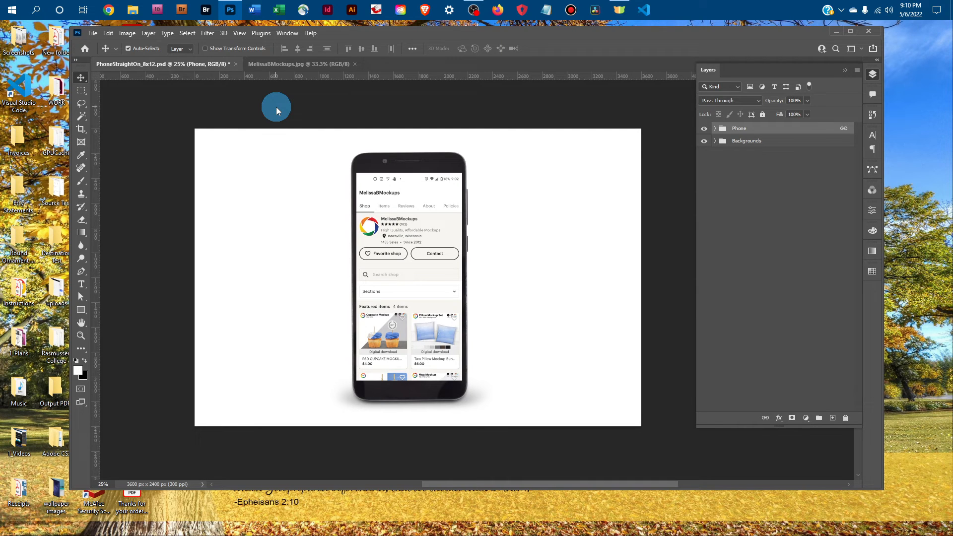
left_click(326, 64)
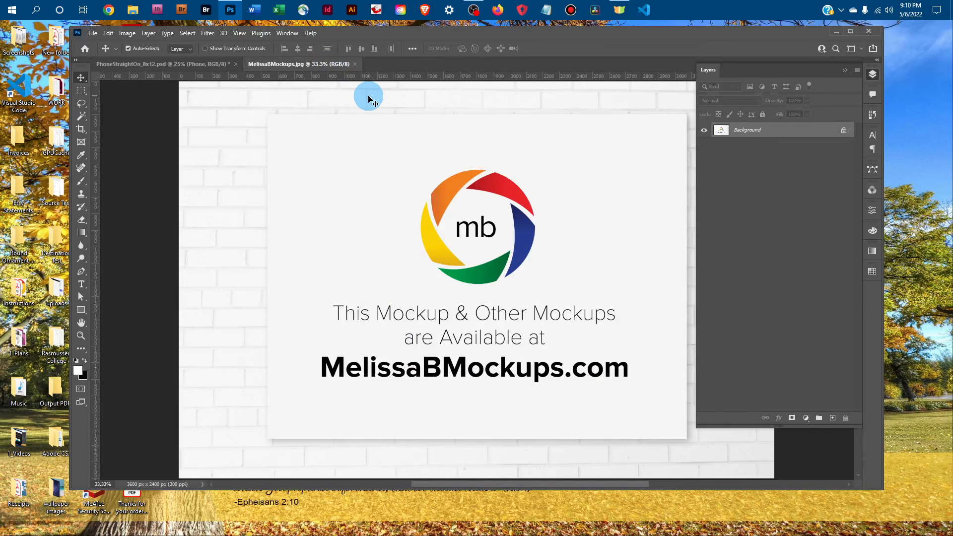